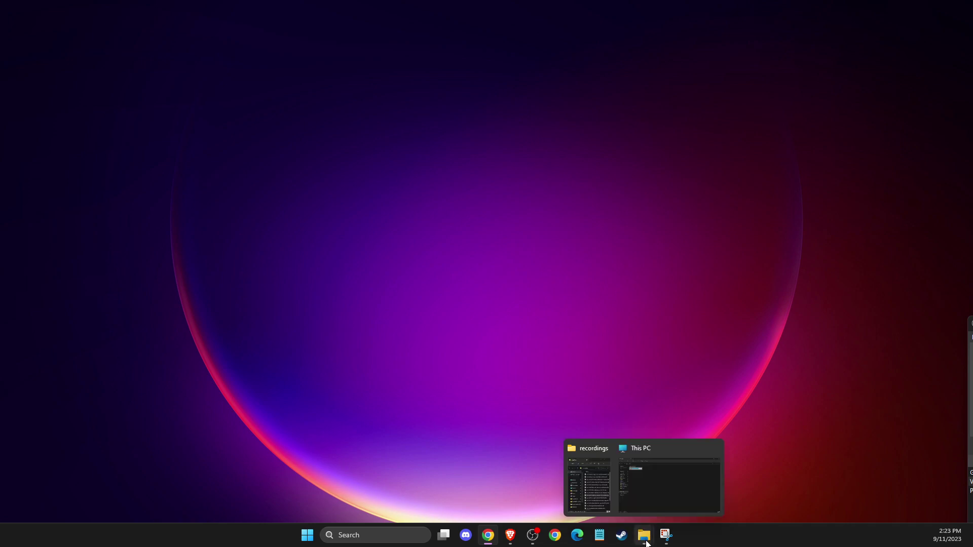
# - Open C:\Users\PC and confirm hidden items such as AppData are shown
pyautogui.click(673, 496)
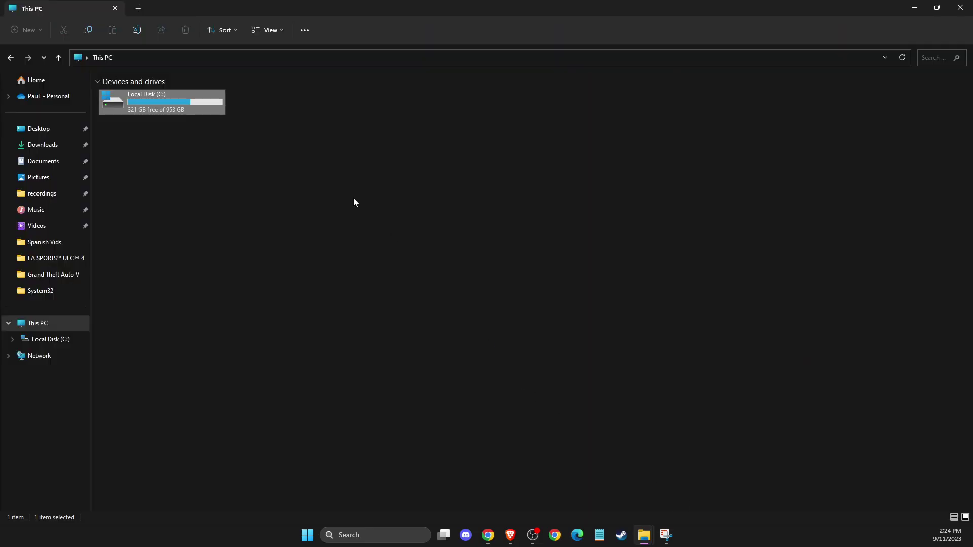
pyautogui.doubleClick(154, 106)
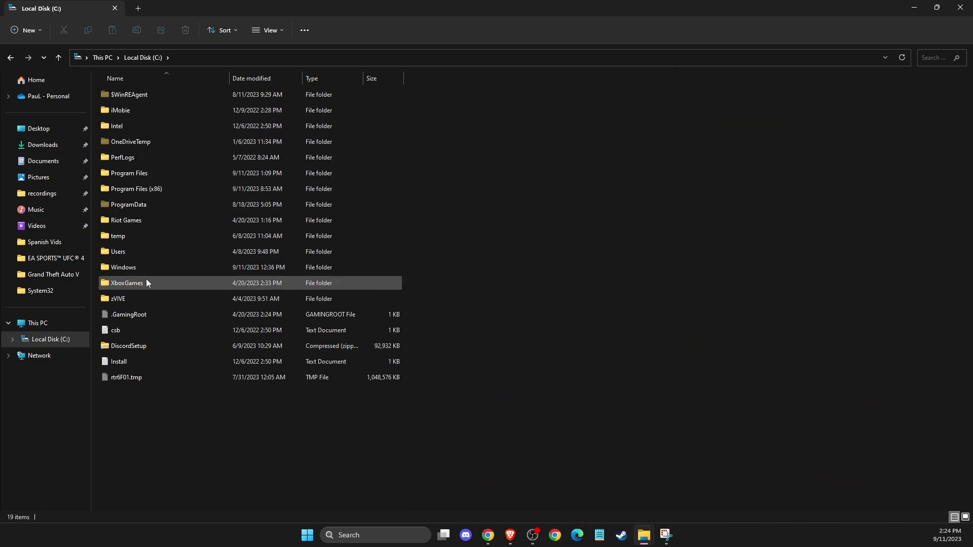
pyautogui.doubleClick(130, 253)
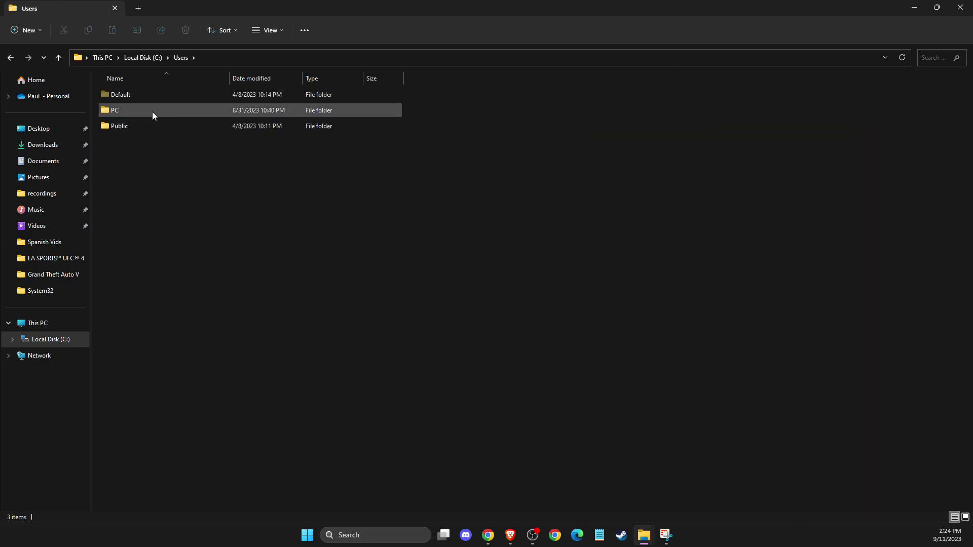
pyautogui.doubleClick(126, 110)
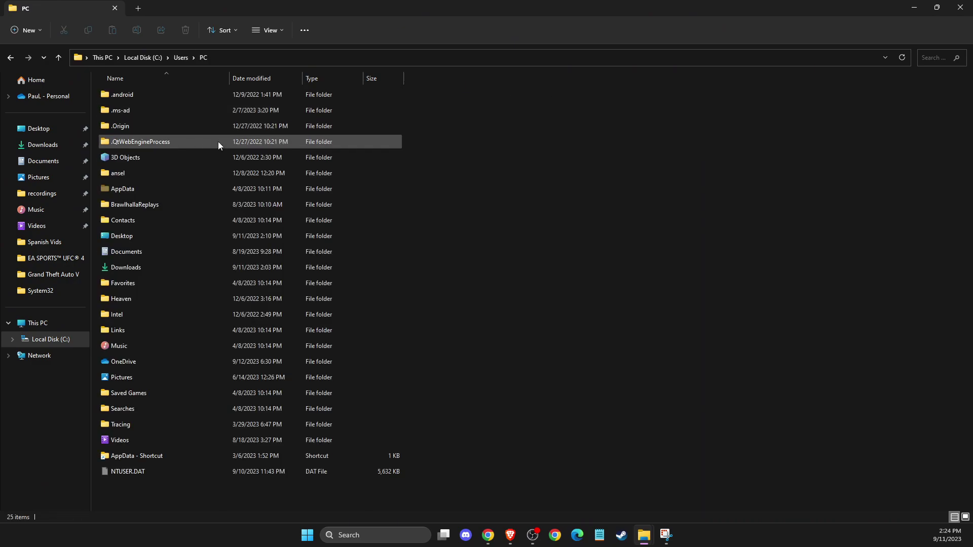
pyautogui.click(275, 32)
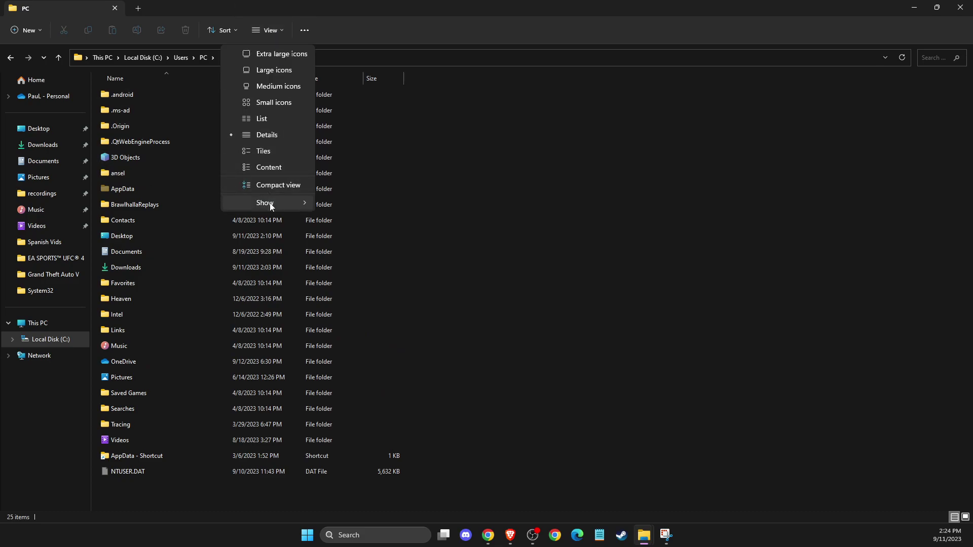
pyautogui.moveTo(267, 202)
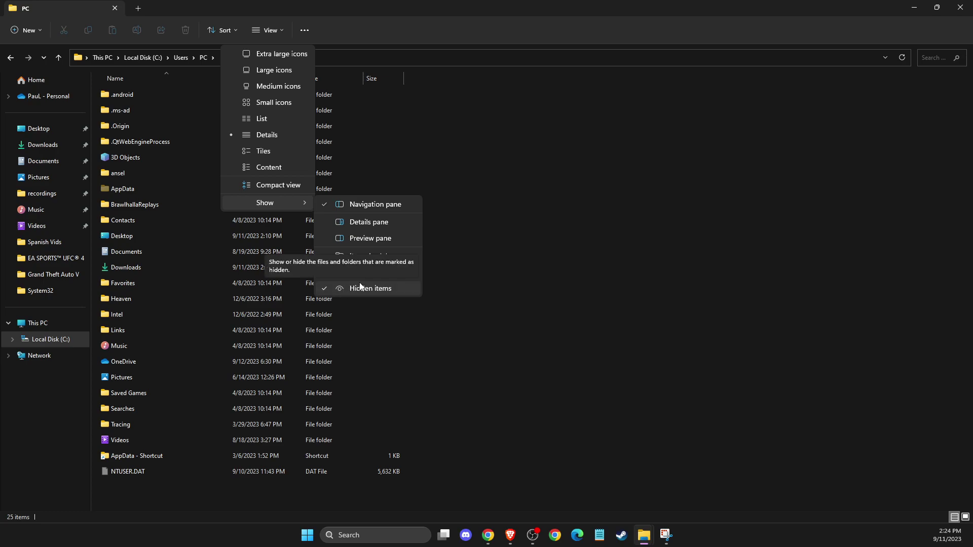
pyautogui.click(584, 313)
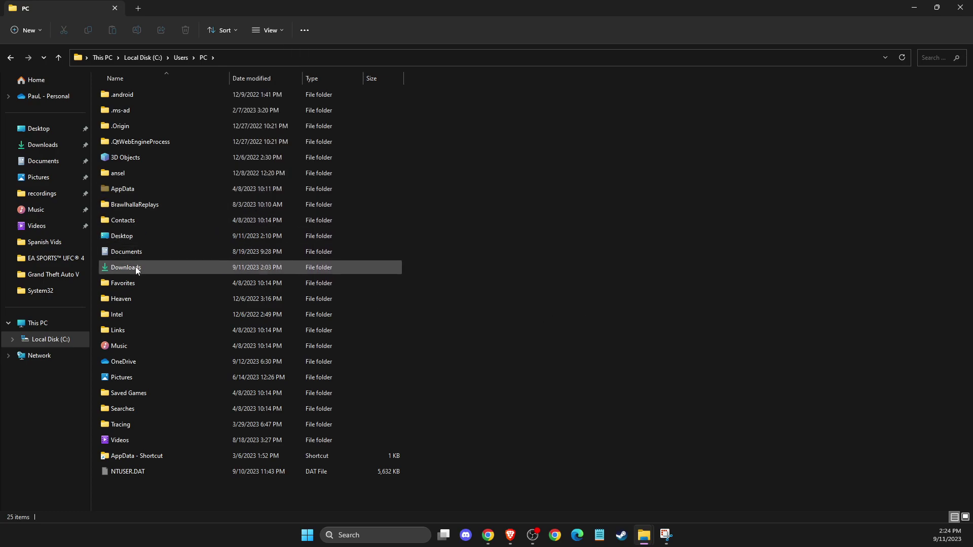
# - Open AppData > Local > Packages from the PC user folder
pyautogui.doubleClick(124, 188)
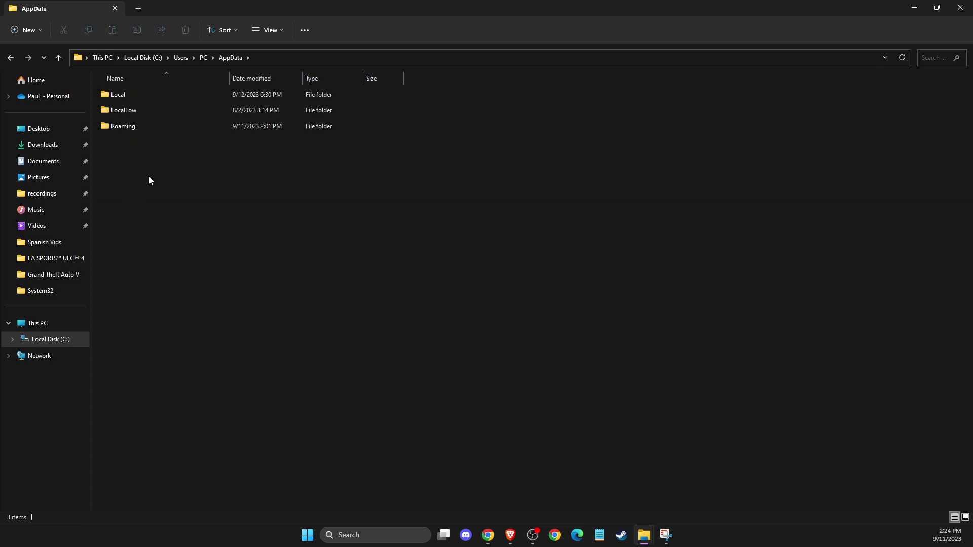
pyautogui.doubleClick(122, 93)
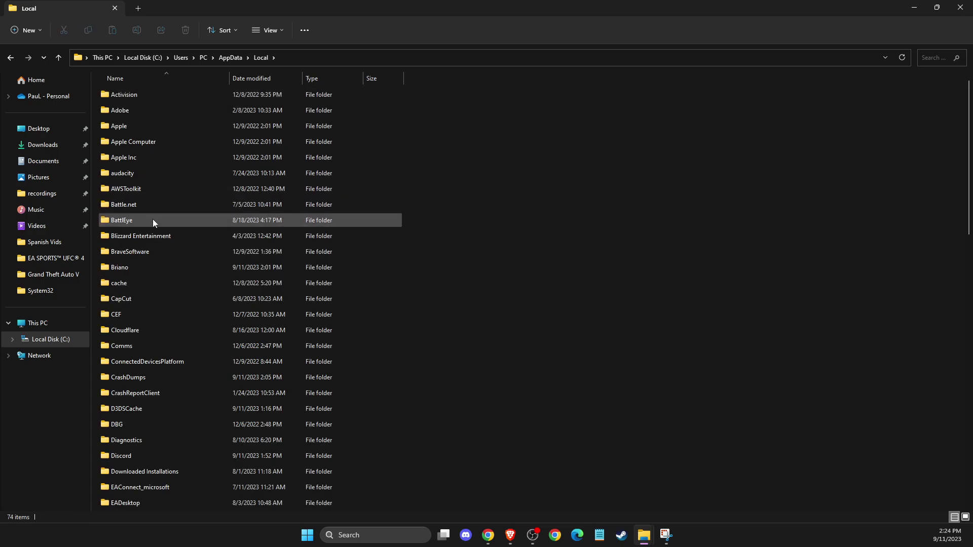
pyautogui.click(151, 268)
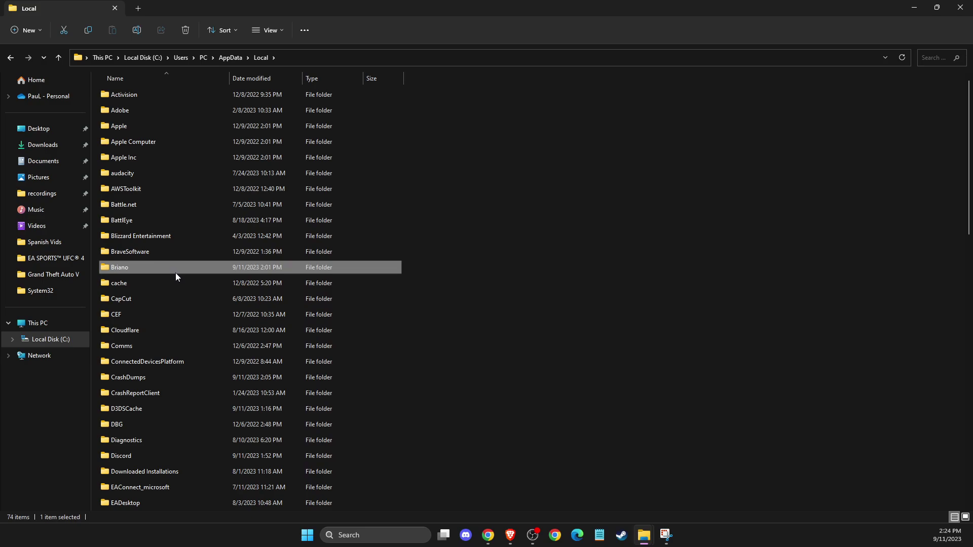
pyautogui.scroll(-15, 176, 273)
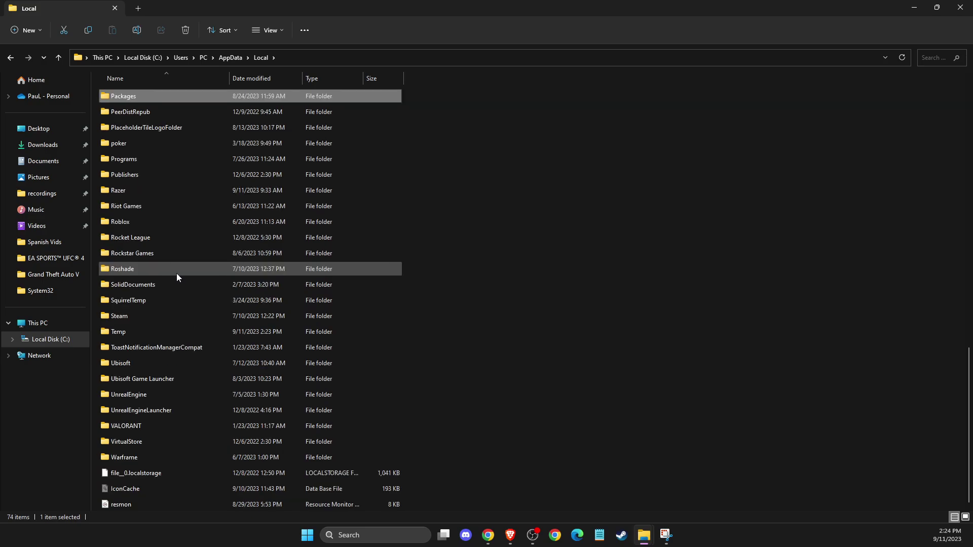
pyautogui.doubleClick(131, 97)
# - Move down the package list toward Microsoft.MinecraftUWP_8wekyb3d8bbwe
pyautogui.click(158, 252)
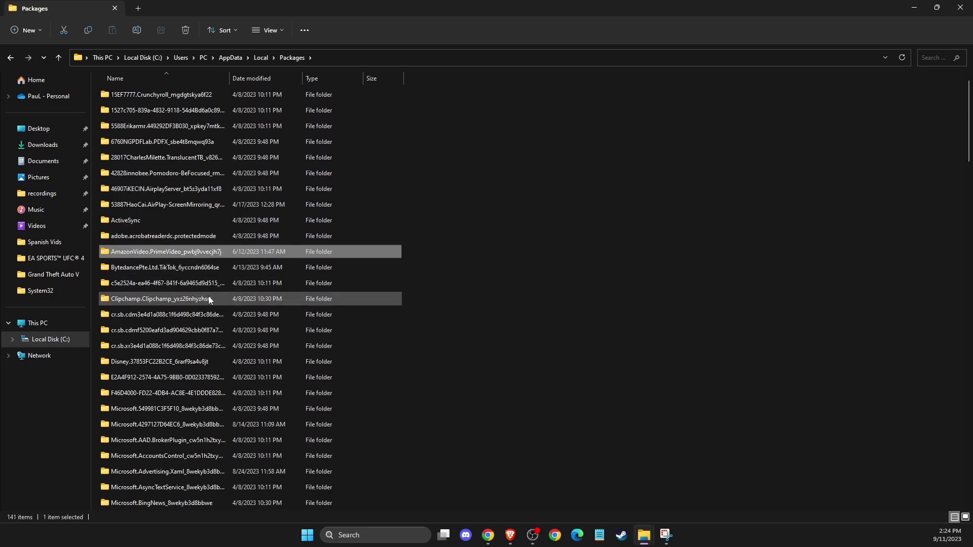
pyautogui.press('m')
pyautogui.press('Down')
pyautogui.press('Down')
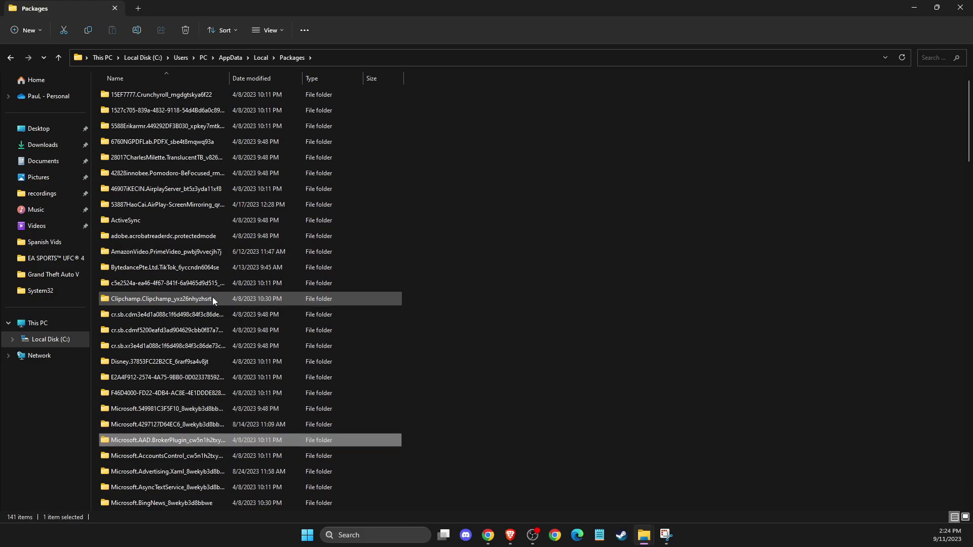
pyautogui.press('Down')
pyautogui.press('Down')
pyautogui.press('Down')
pyautogui.press('Down')
pyautogui.press('Down')
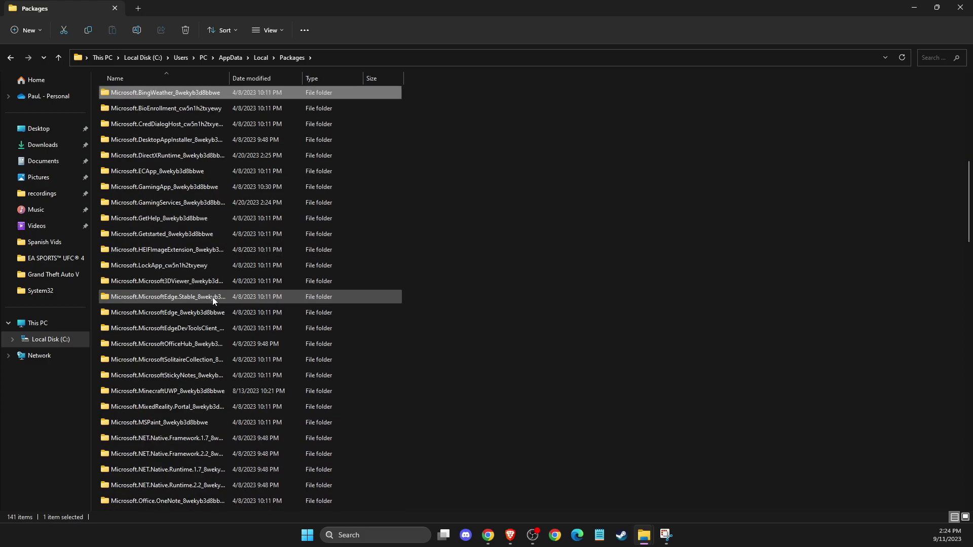
pyautogui.press('Down')
pyautogui.press('Down')
pyautogui.press('Down')
pyautogui.press('Down')
pyautogui.press('Down')
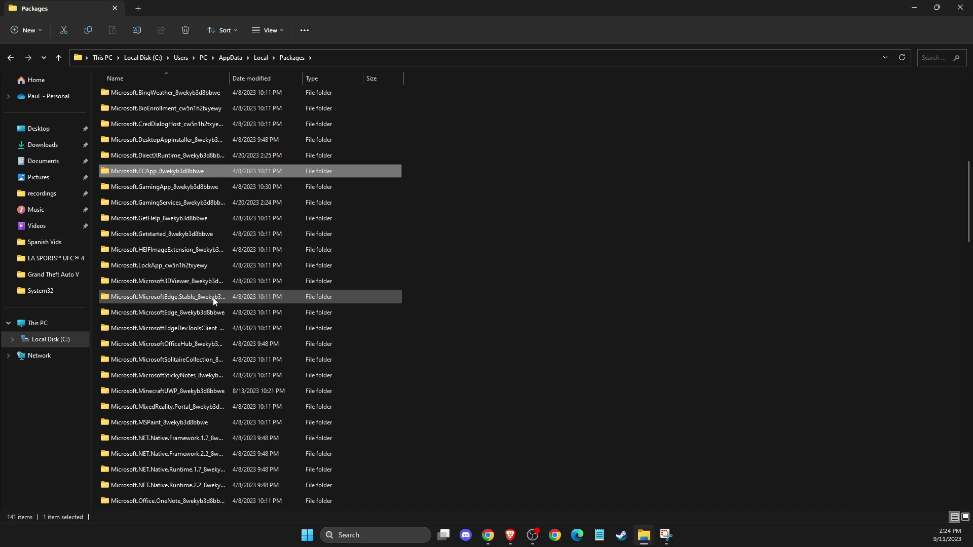
pyautogui.press('Down')
pyautogui.press('Down')
pyautogui.press('Down')
pyautogui.press('Down')
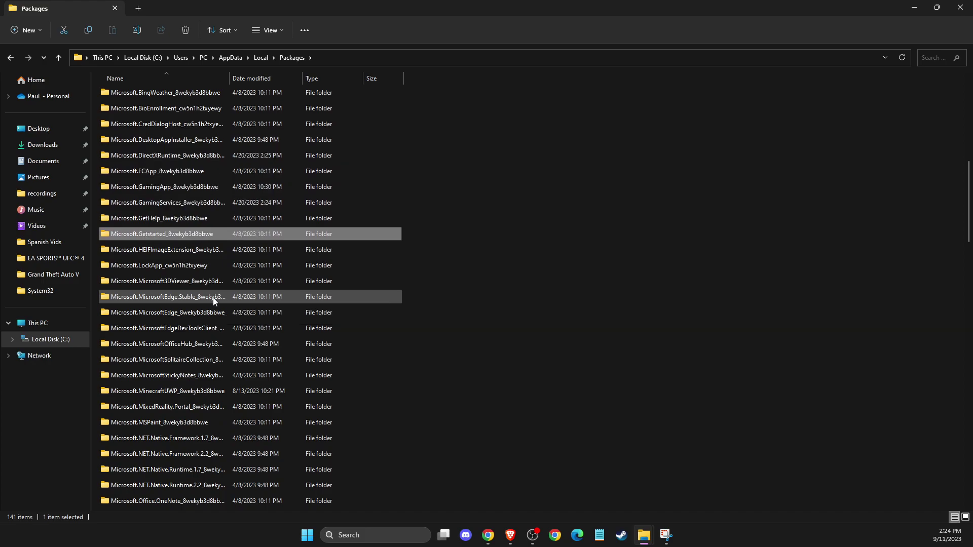
pyautogui.press('Down')
pyautogui.press('Down')
pyautogui.press('Down')
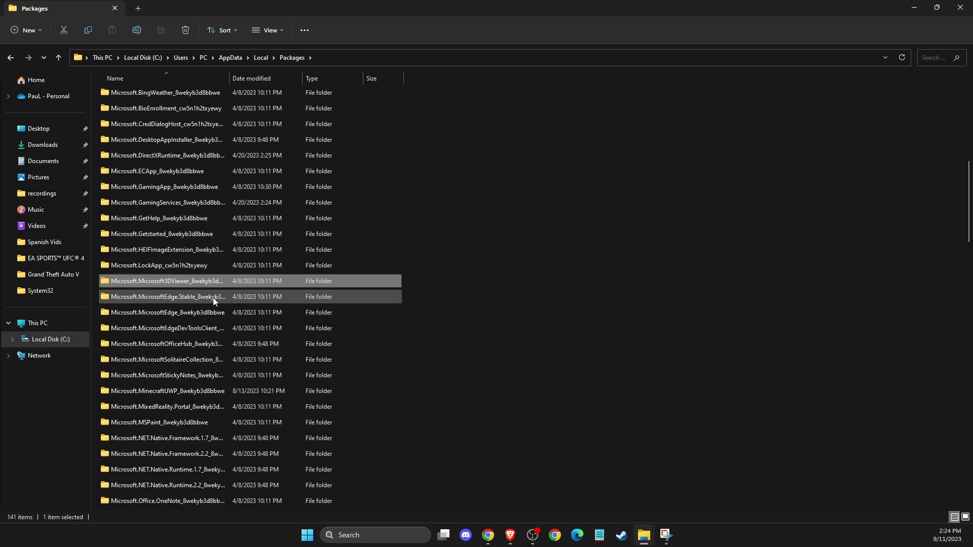
pyautogui.press('Down')
pyautogui.press('Down')
pyautogui.press('Down')
pyautogui.press('Down')
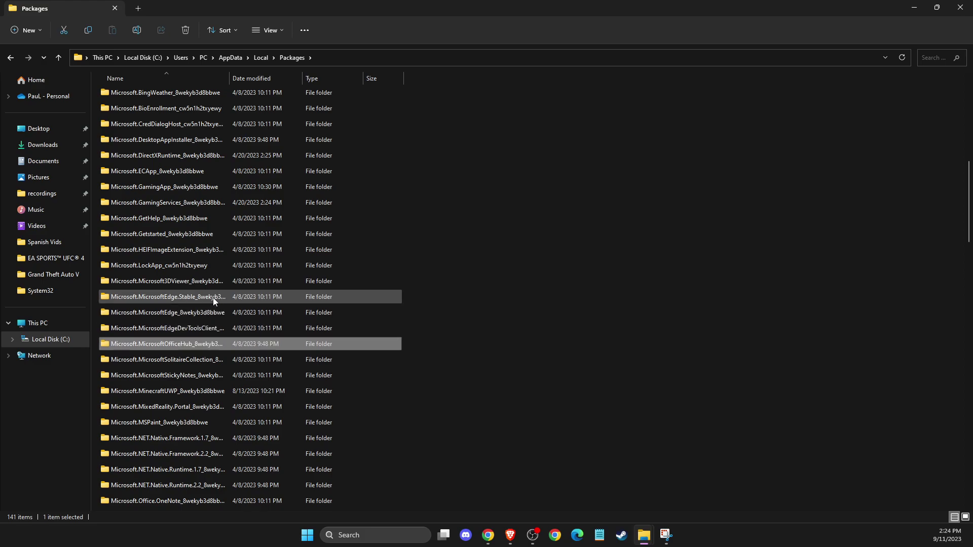
pyautogui.press('Down')
pyautogui.press('Down')
pyautogui.press('Down')
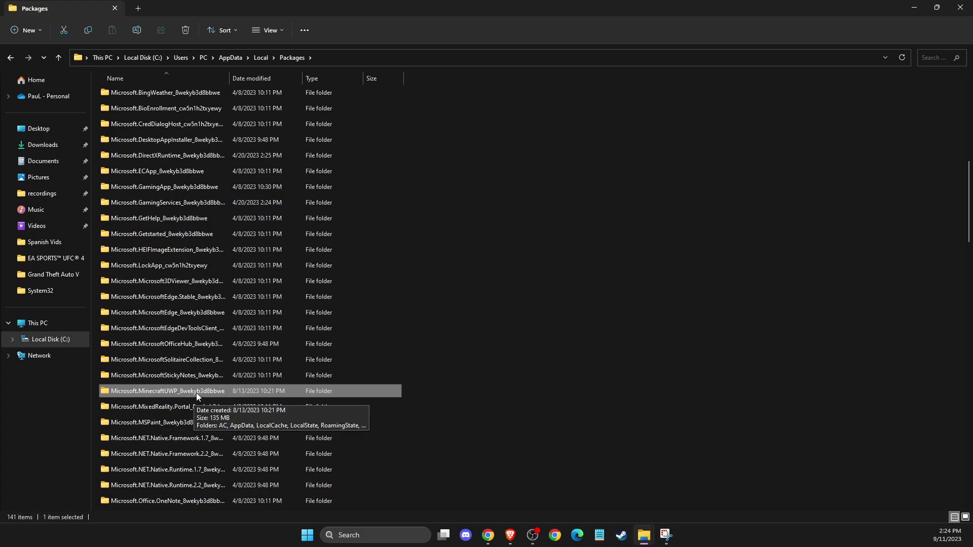
# - Go to MinecraftUWP's LocalState\games\com.mojang\minecraftpe and bring up the options file's context menu
pyautogui.doubleClick(196, 394)
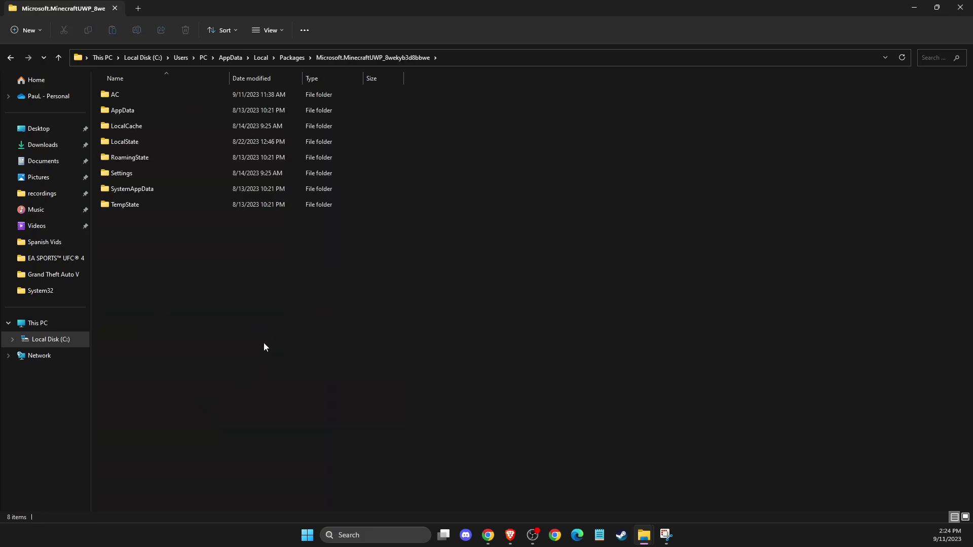
pyautogui.click(135, 141)
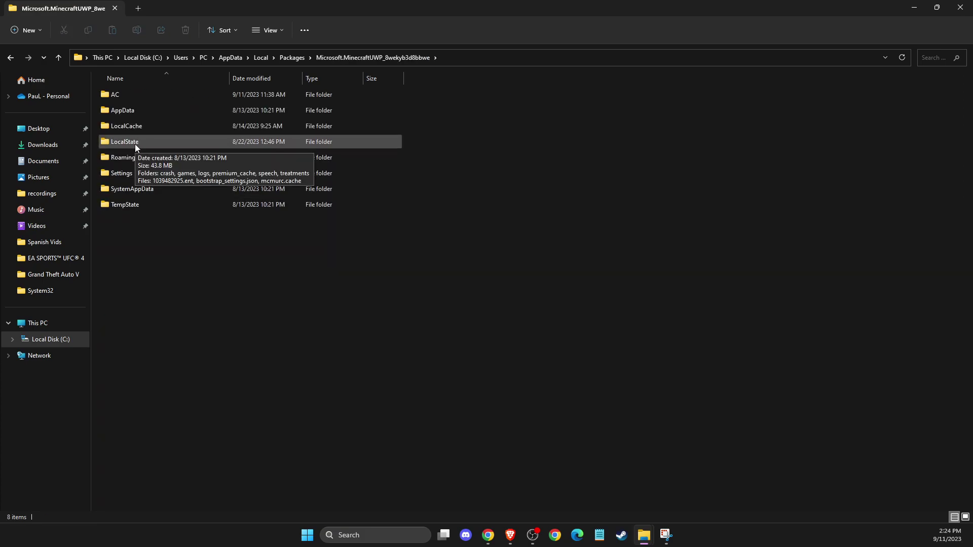
pyautogui.doubleClick(134, 143)
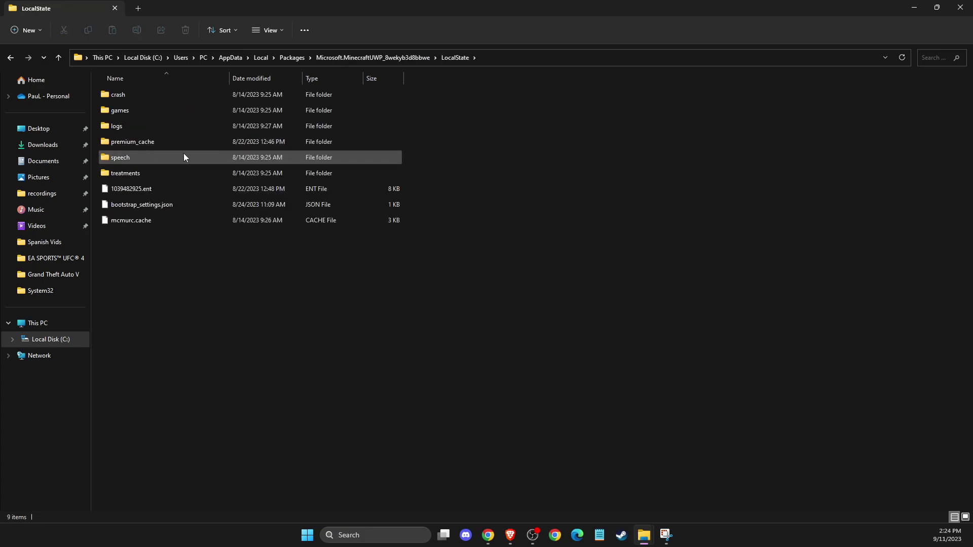
pyautogui.doubleClick(131, 113)
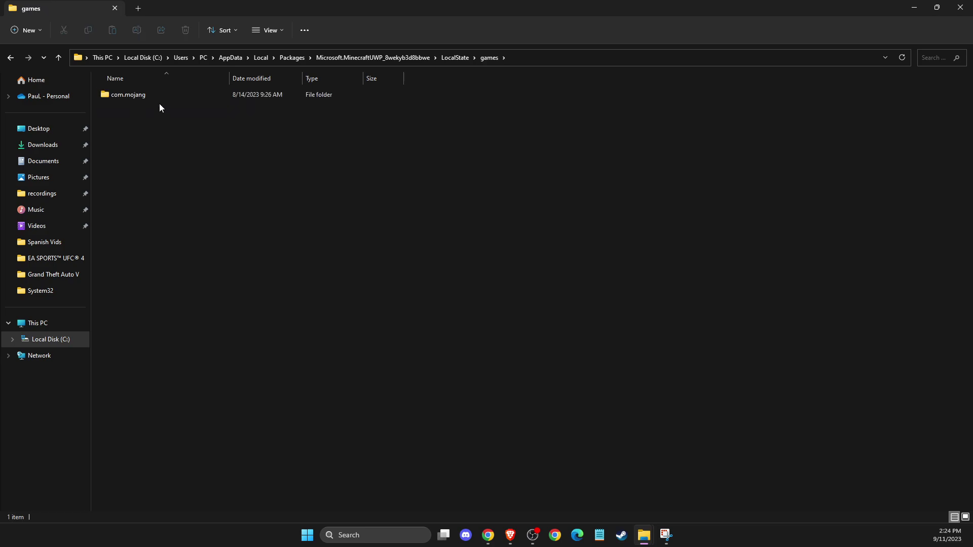
pyautogui.doubleClick(142, 96)
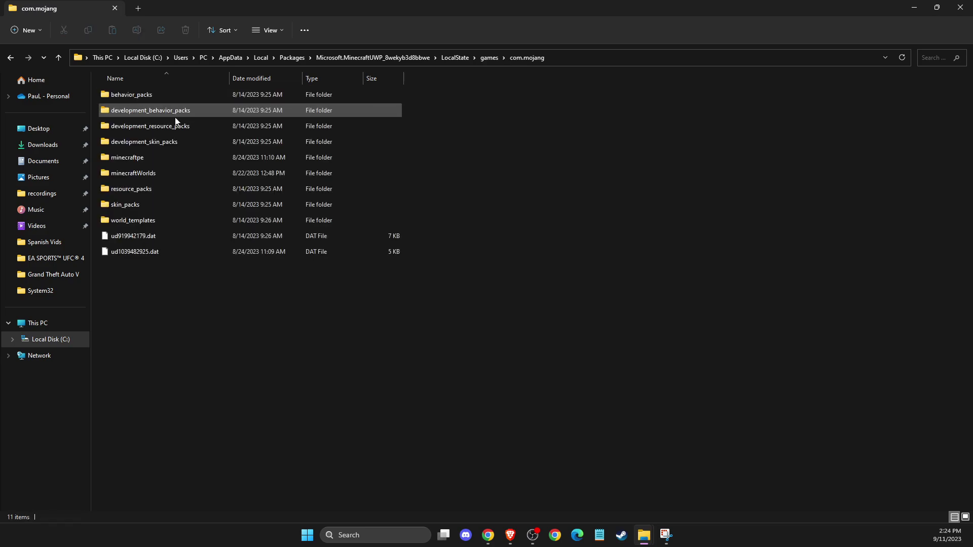
pyautogui.moveTo(127, 157)
pyautogui.doubleClick(134, 160)
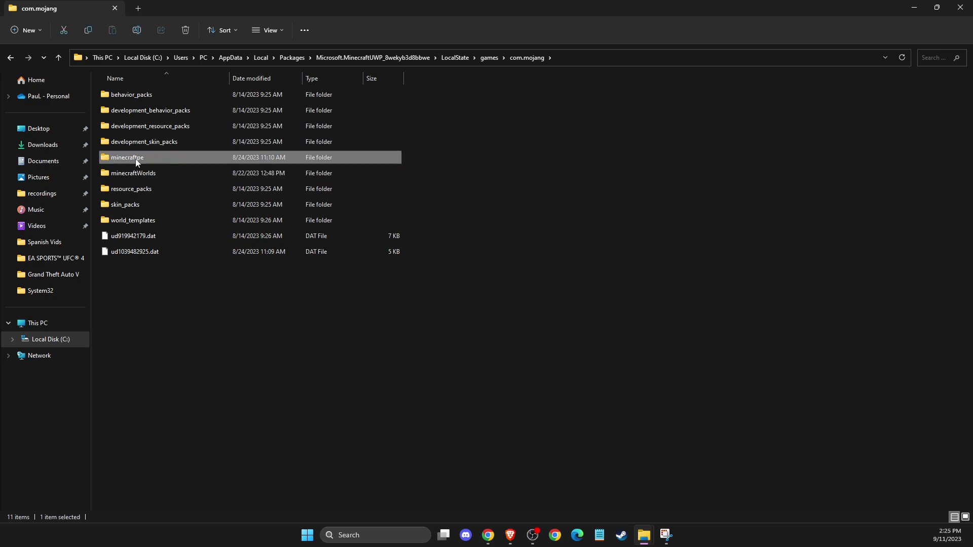
pyautogui.click(132, 157)
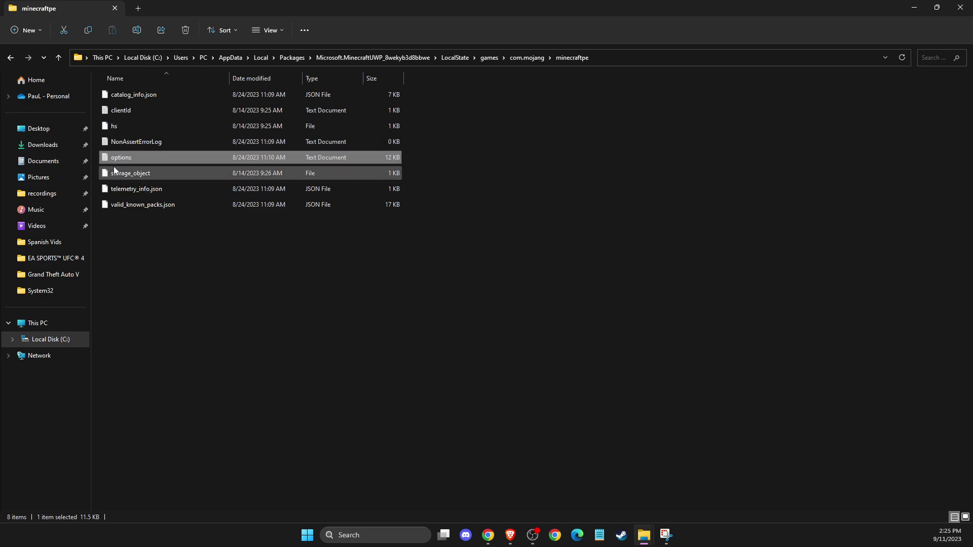
pyautogui.rightClick(118, 159)
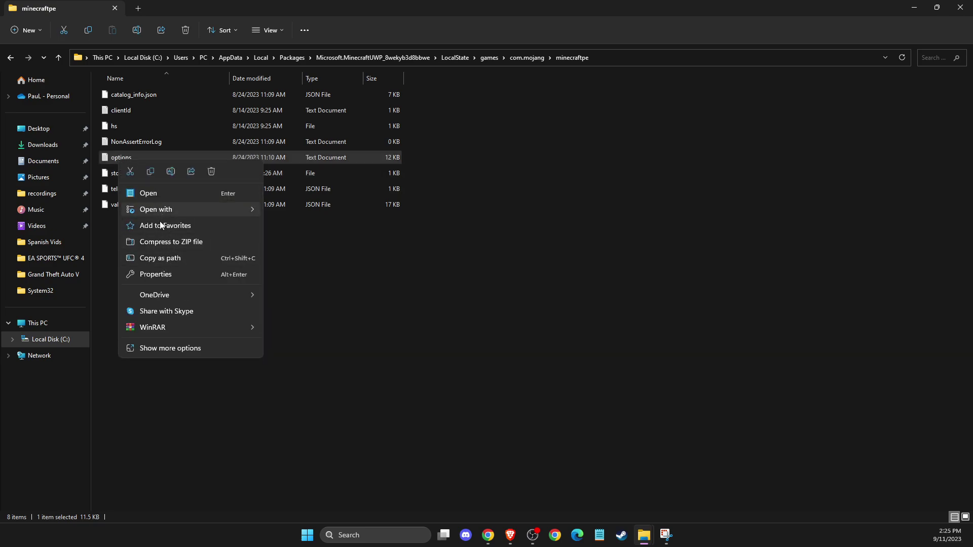
pyautogui.moveTo(156, 209)
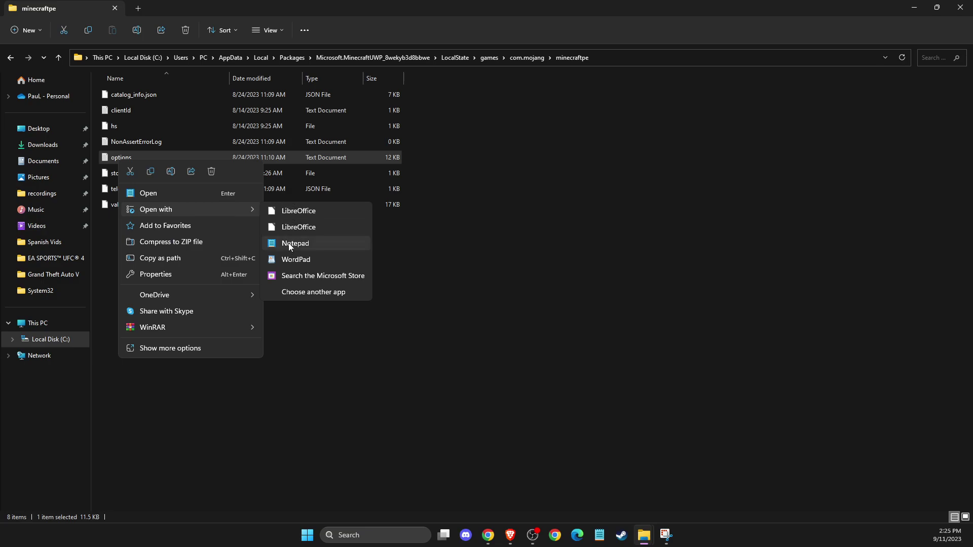
# - Open options in Notepad and change gfx_vsync from 1 to 0
pyautogui.click(288, 243)
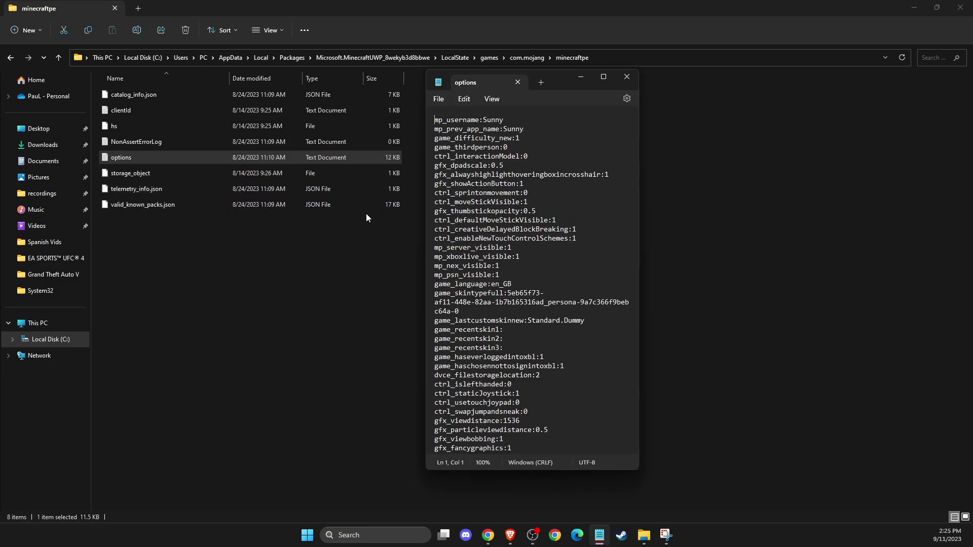
pyautogui.scroll(-1, 528, 245)
pyautogui.scroll(-2, 528, 244)
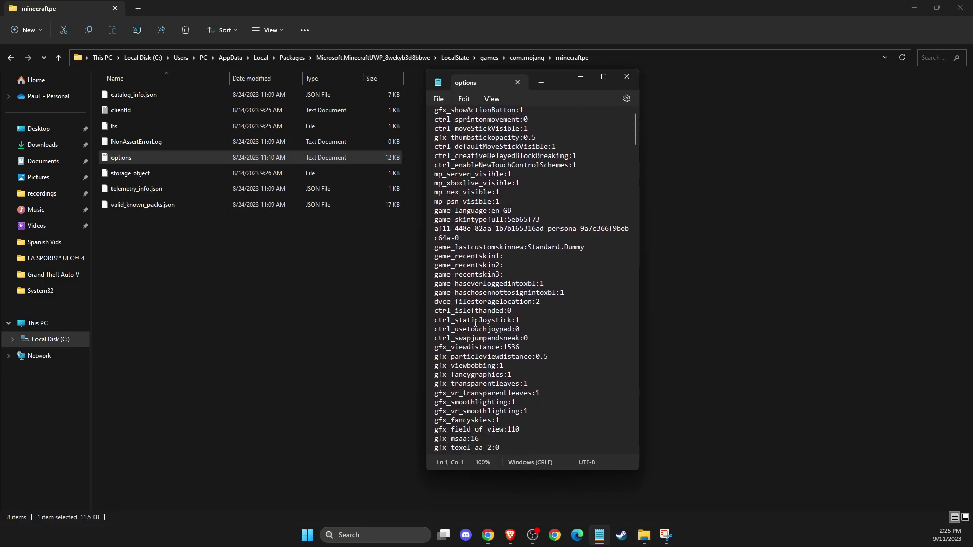
pyautogui.scroll(-1, 501, 273)
pyautogui.scroll(-1, 448, 342)
pyautogui.scroll(-1, 448, 341)
pyautogui.scroll(-1, 454, 354)
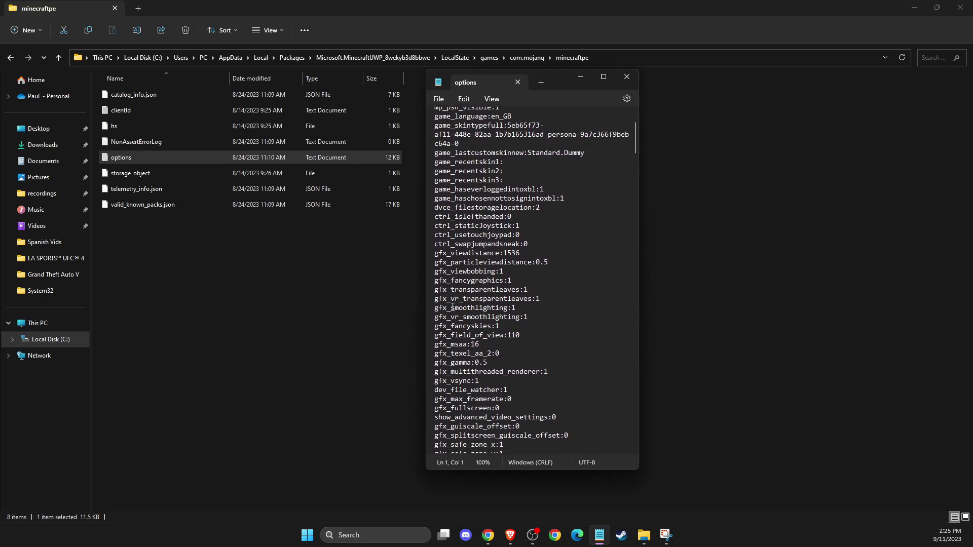
pyautogui.click(455, 374)
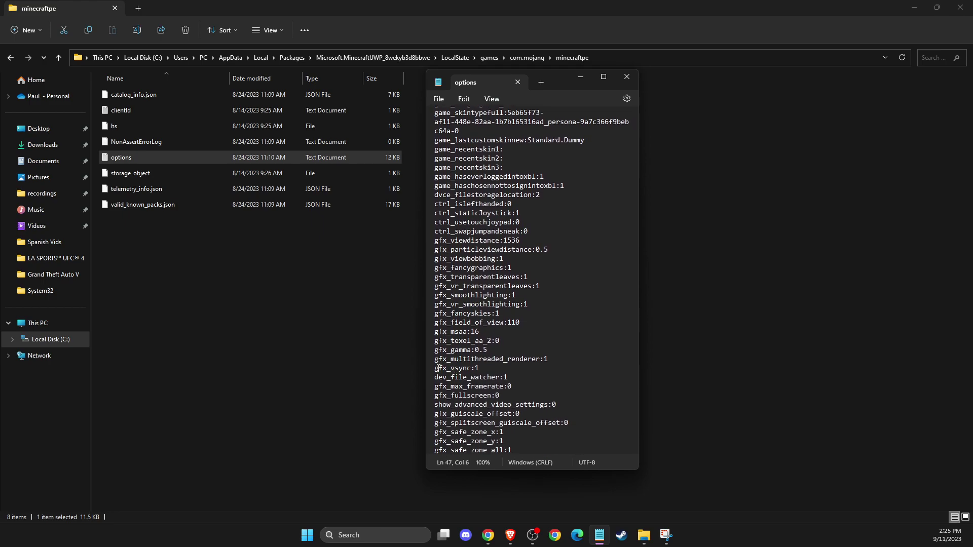
pyautogui.moveTo(435, 368); pyautogui.dragTo(474, 367)
pyautogui.click(476, 367)
pyautogui.press('BackSpace')
pyautogui.write('0')
# - Save the edited options file and close Notepad
pyautogui.click(438, 99)
pyautogui.click(460, 166)
pyautogui.click(628, 77)
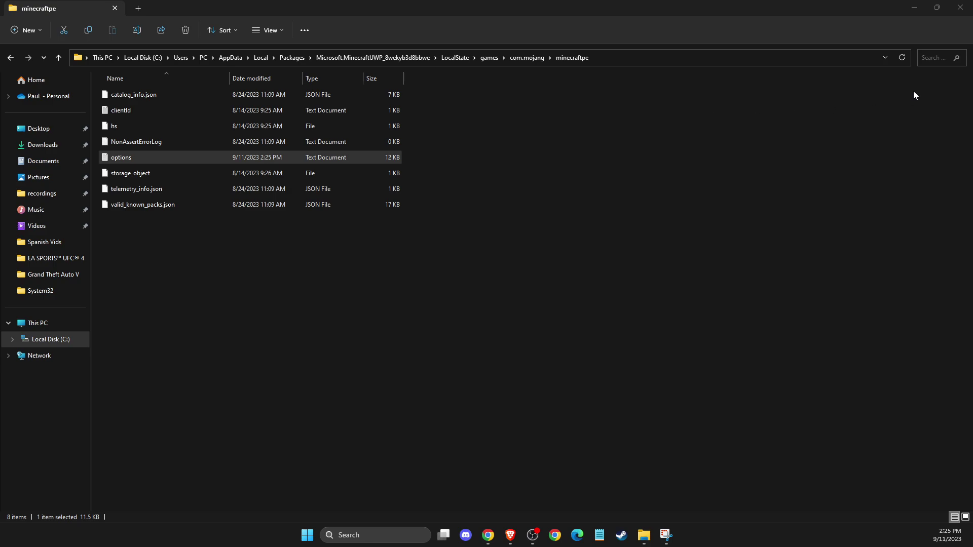
# - Close the minecraftpe File Explorer window
pyautogui.click(959, 9)
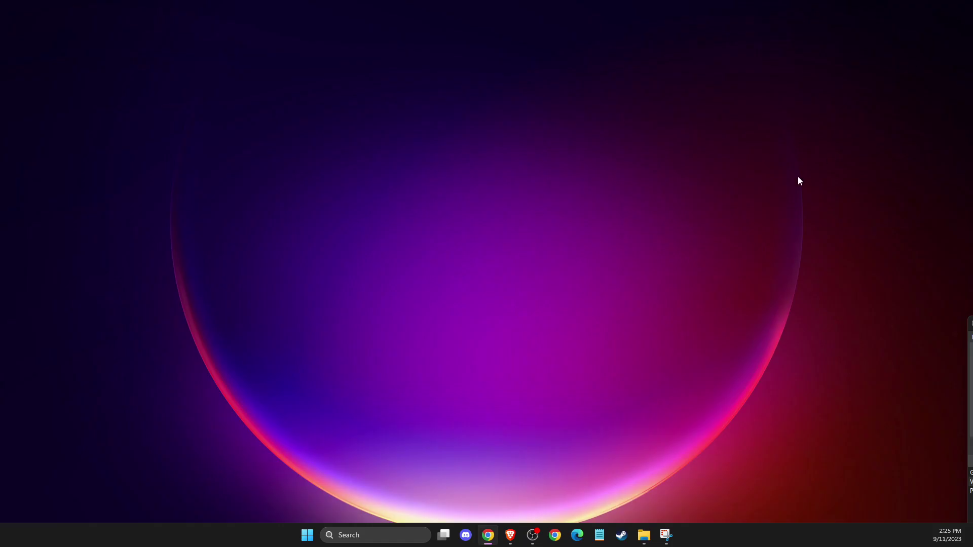